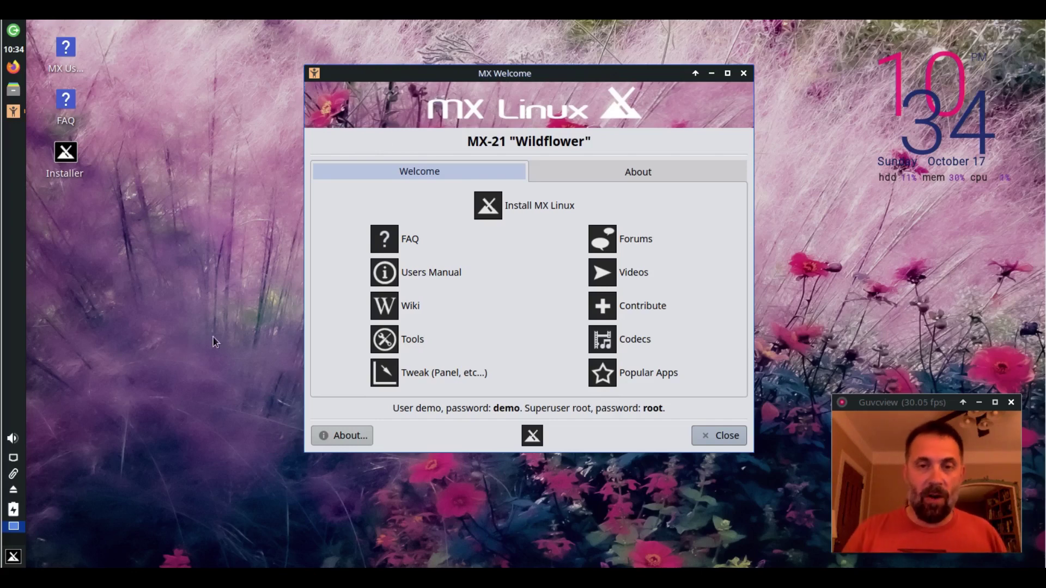
# Step: Launch the installer, enlarge and move its window up-left, and advance past the Terms of Use
pyautogui.click(515, 204)
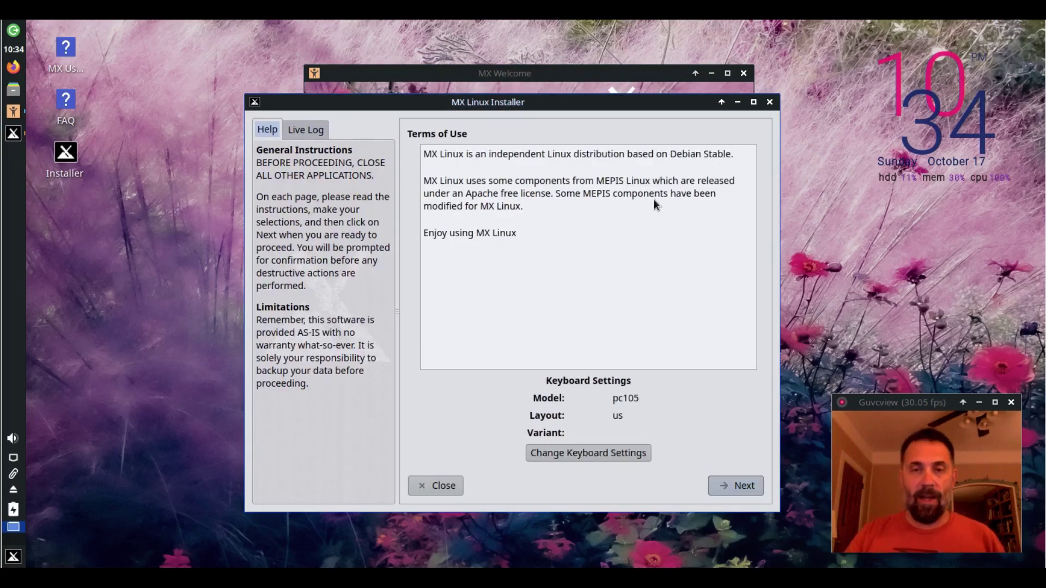
pyautogui.rightClick(394, 102)
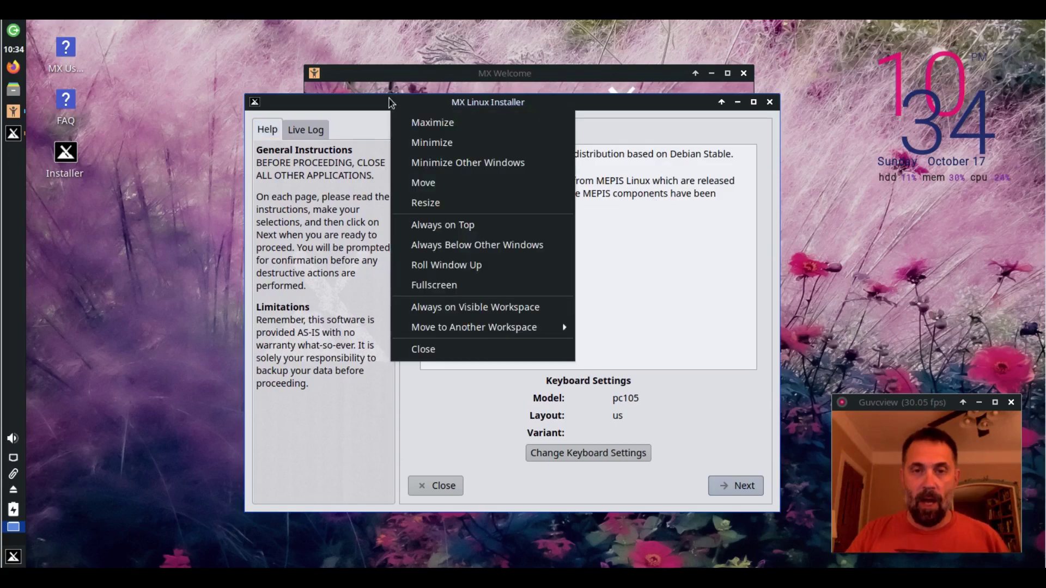
pyautogui.click(425, 202)
pyautogui.click(634, 191)
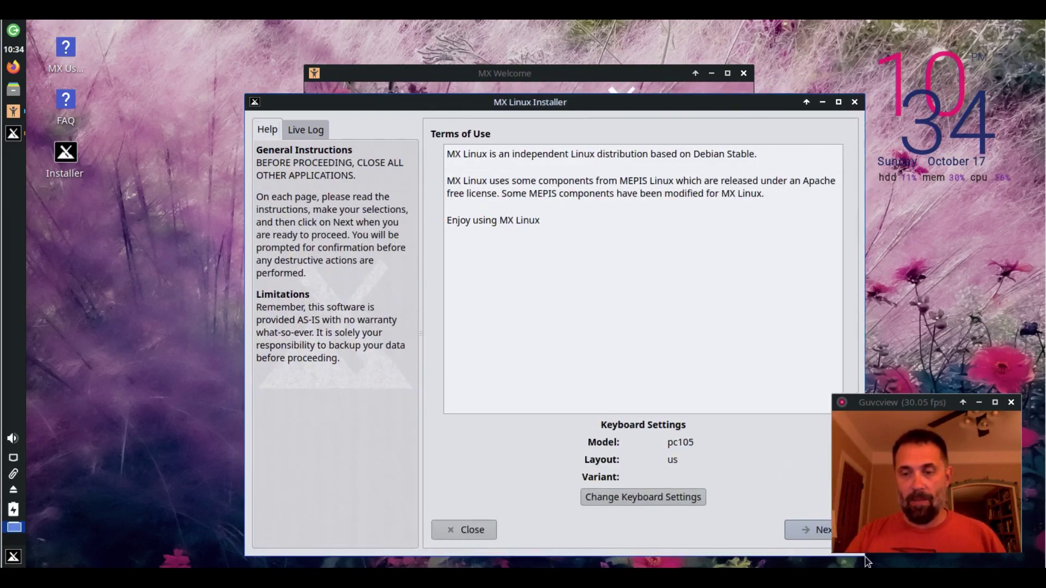
pyautogui.moveTo(582, 105); pyautogui.dragTo(474, 51)
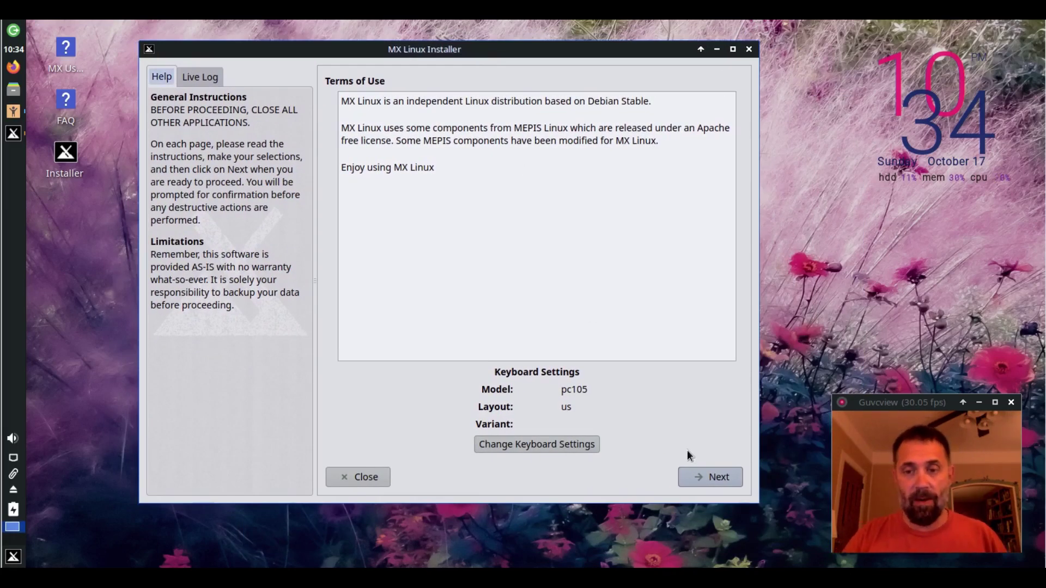
pyautogui.click(705, 473)
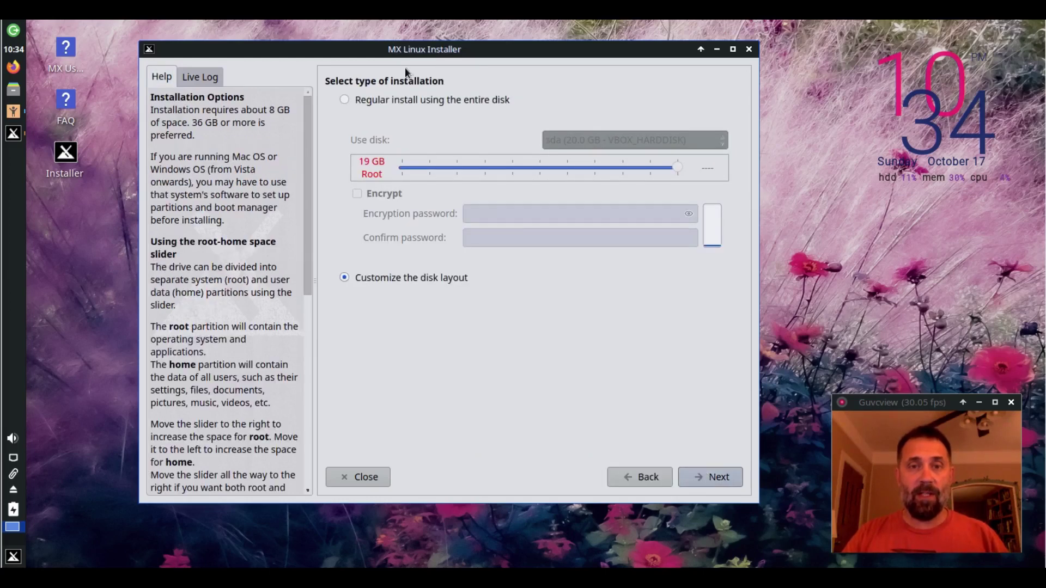
pyautogui.click(687, 477)
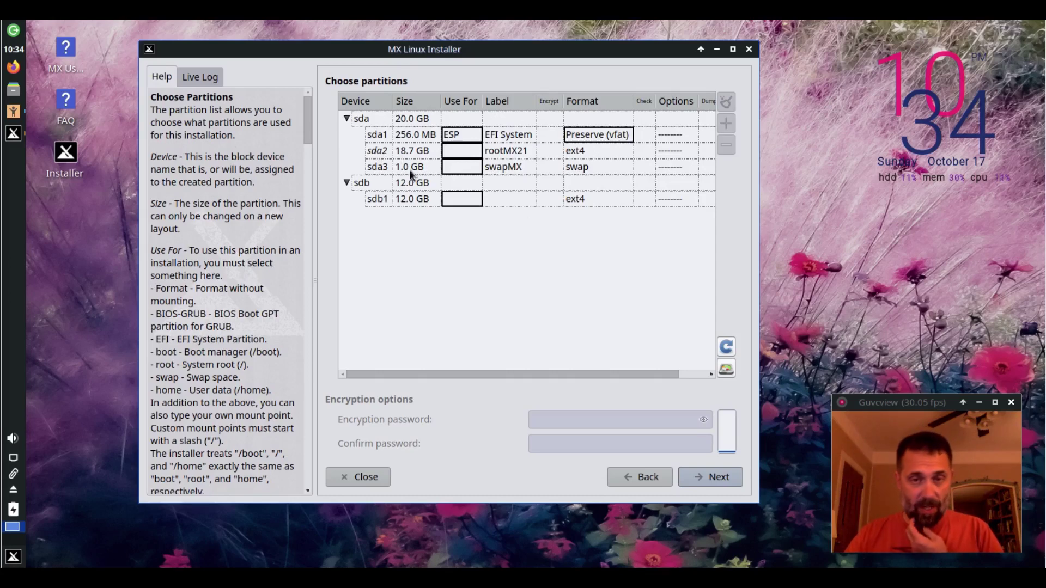
# Step: Mark partition sda2 to be formatted with the btrfs filesystem
pyautogui.click(602, 151)
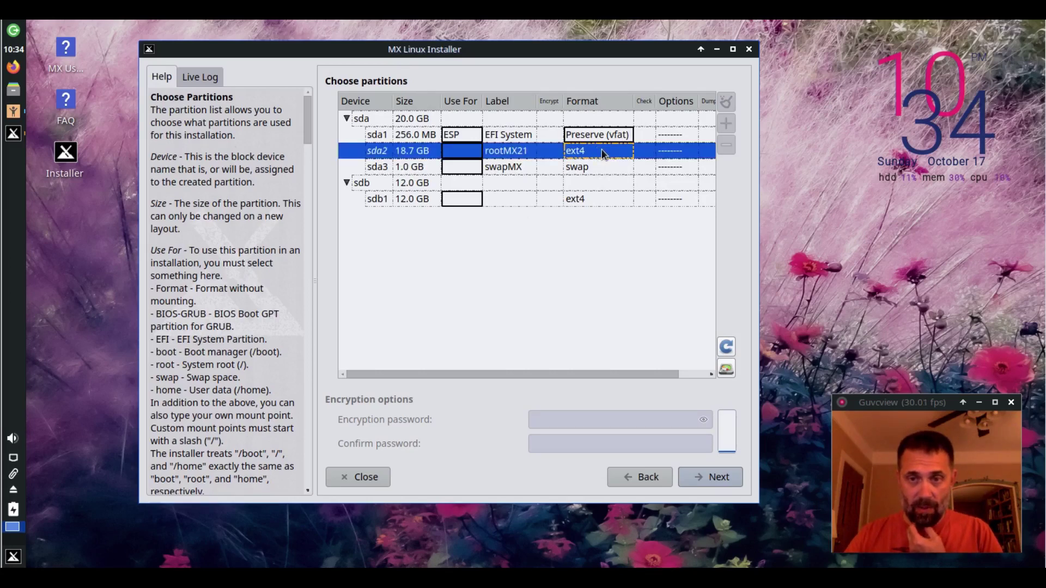
pyautogui.click(464, 151)
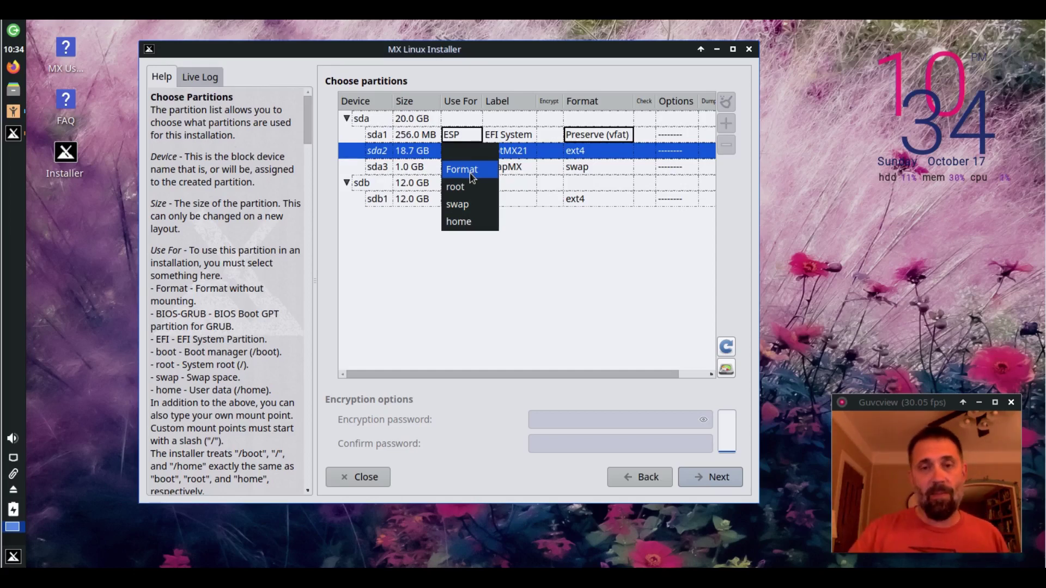
pyautogui.click(470, 174)
pyautogui.click(582, 150)
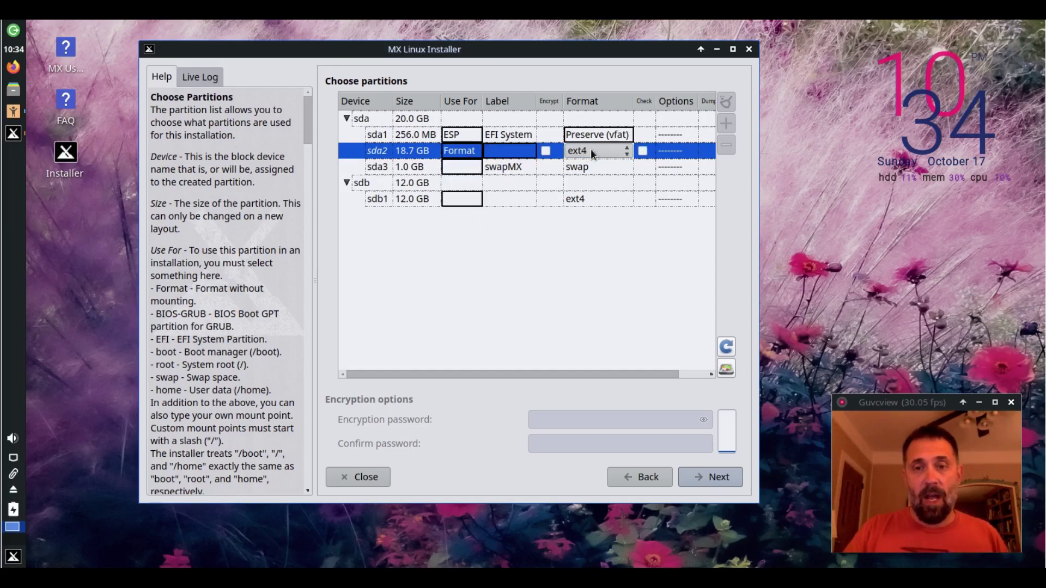
pyautogui.click(591, 150)
pyautogui.click(580, 257)
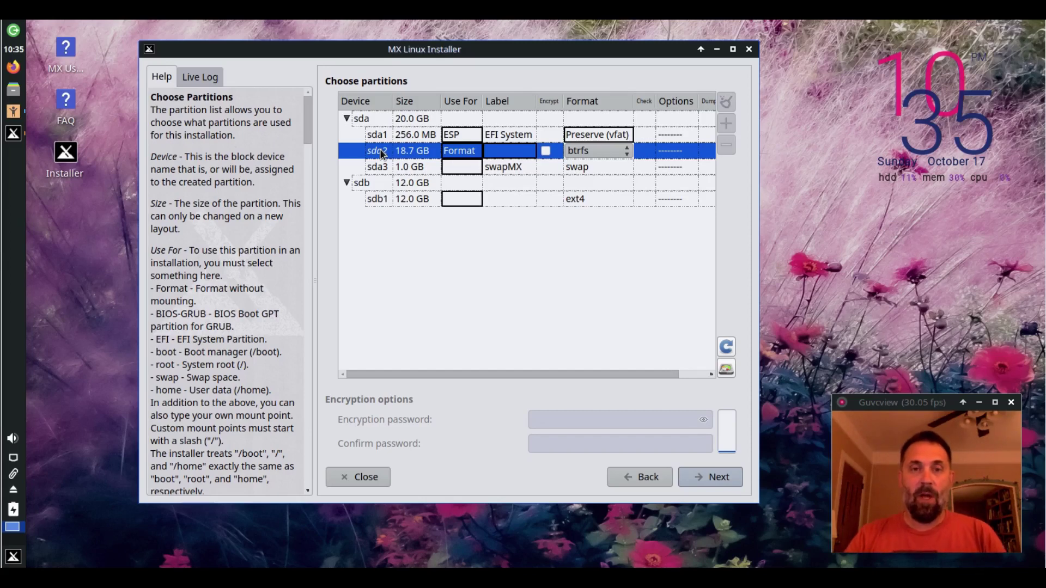
pyautogui.rightClick(380, 149)
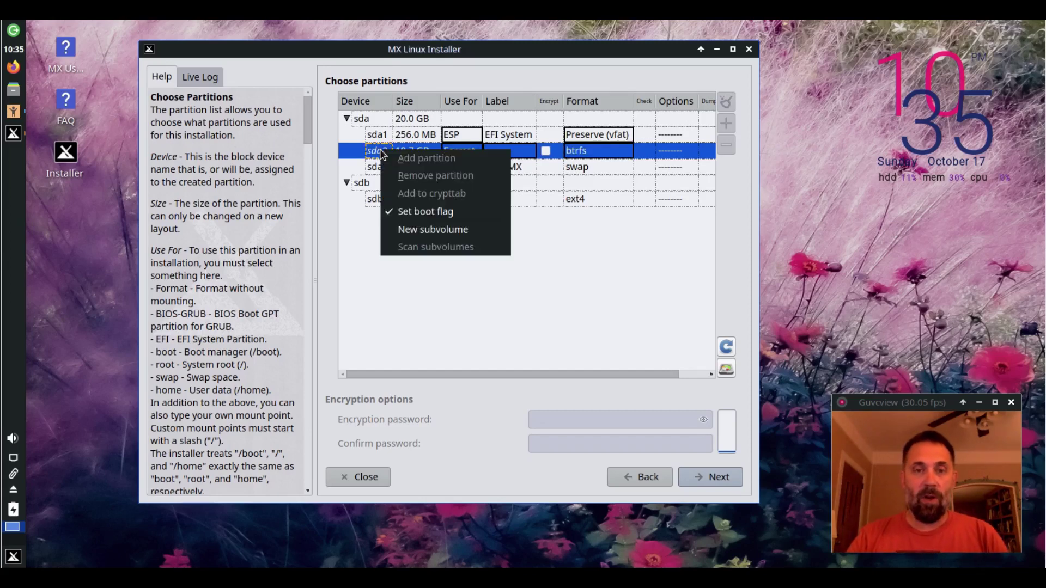
# Step: Add a new btrfs subvolume under sda2 and use it for root (@)
pyautogui.click(450, 232)
pyautogui.click(417, 169)
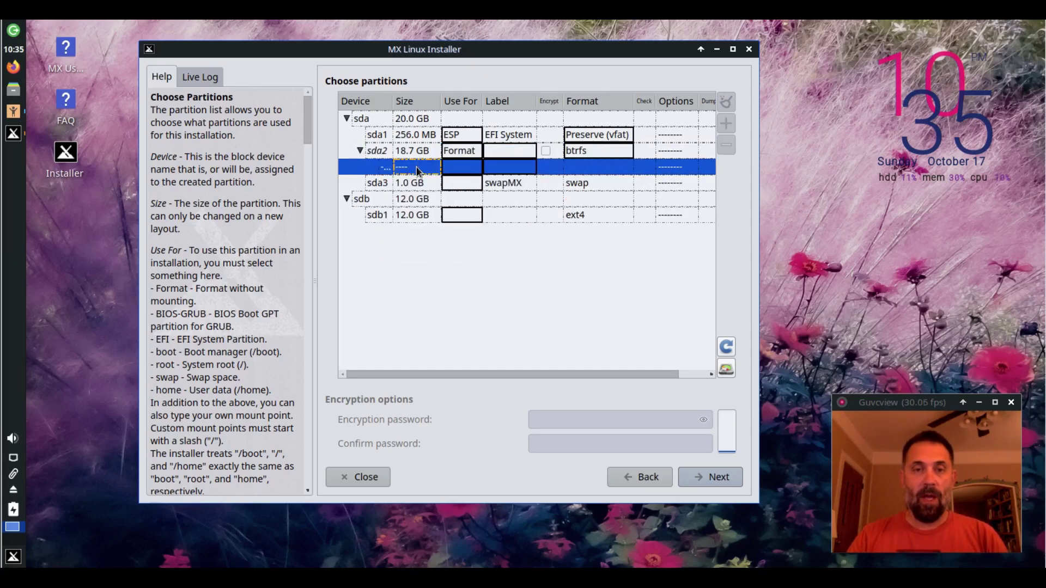
pyautogui.click(461, 167)
pyautogui.click(470, 166)
pyautogui.click(471, 190)
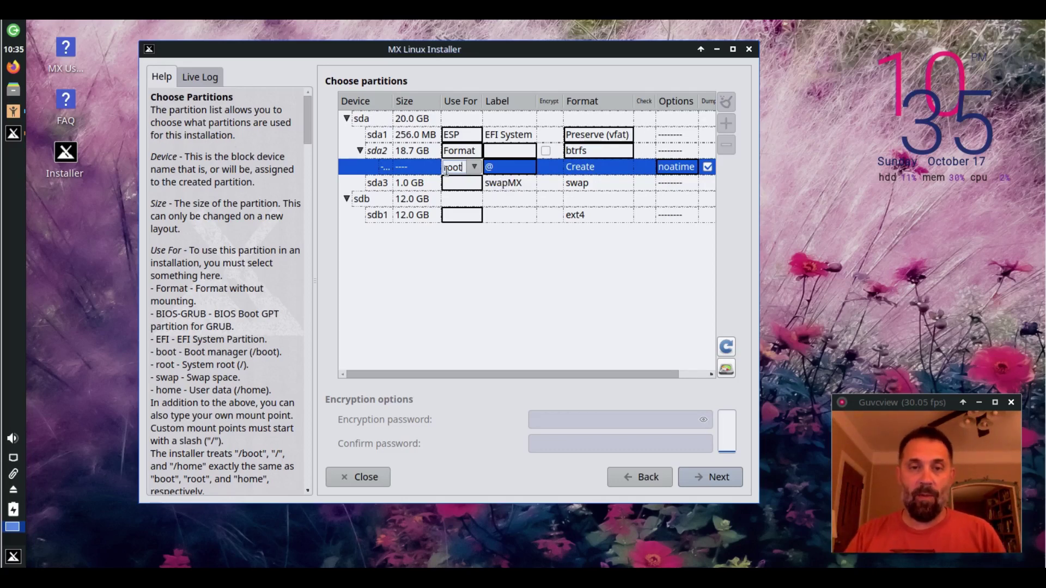
pyautogui.rightClick(388, 153)
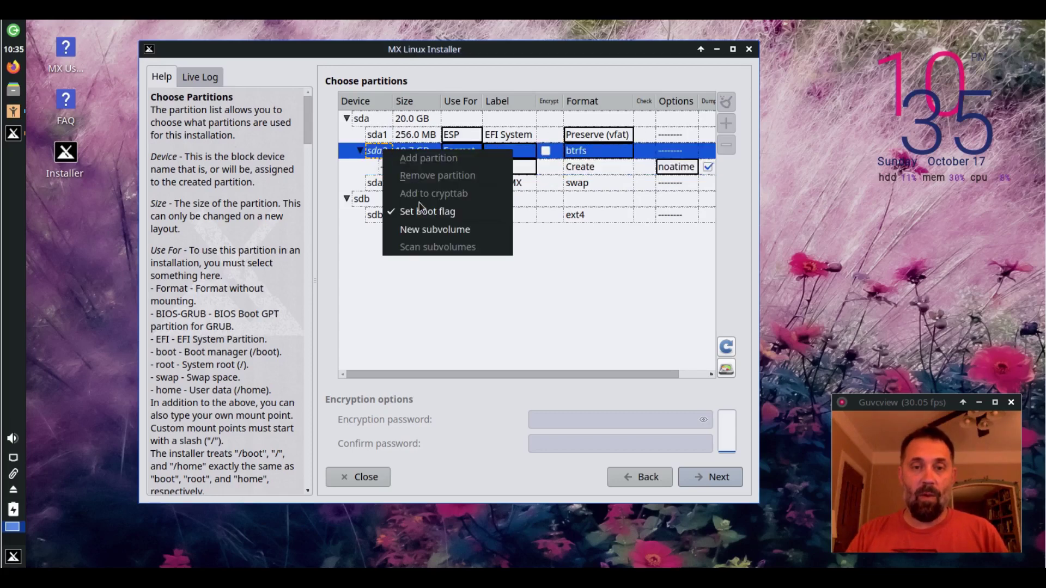
pyautogui.click(418, 232)
pyautogui.click(463, 183)
pyautogui.click(467, 183)
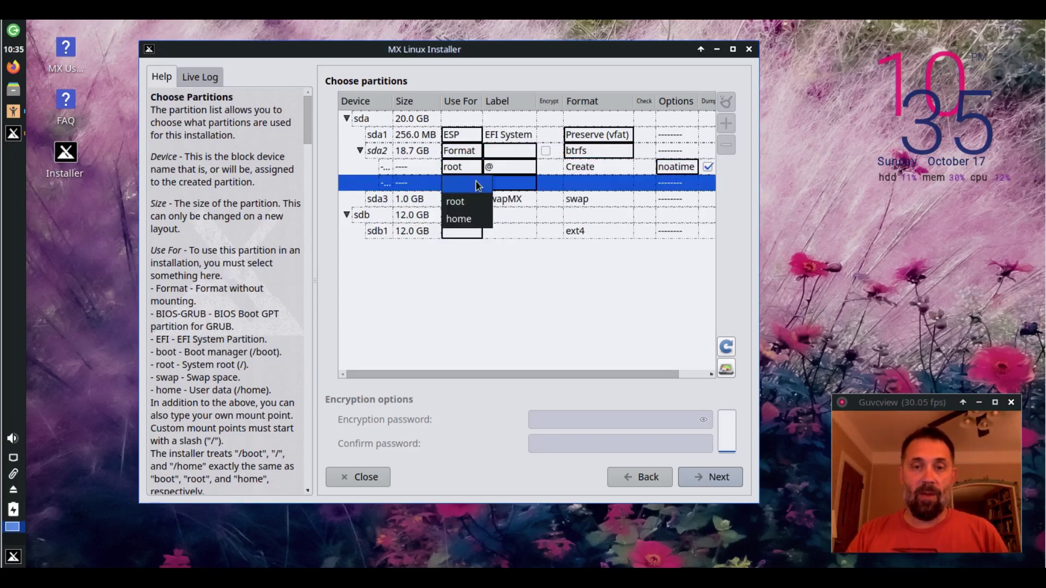
pyautogui.click(469, 220)
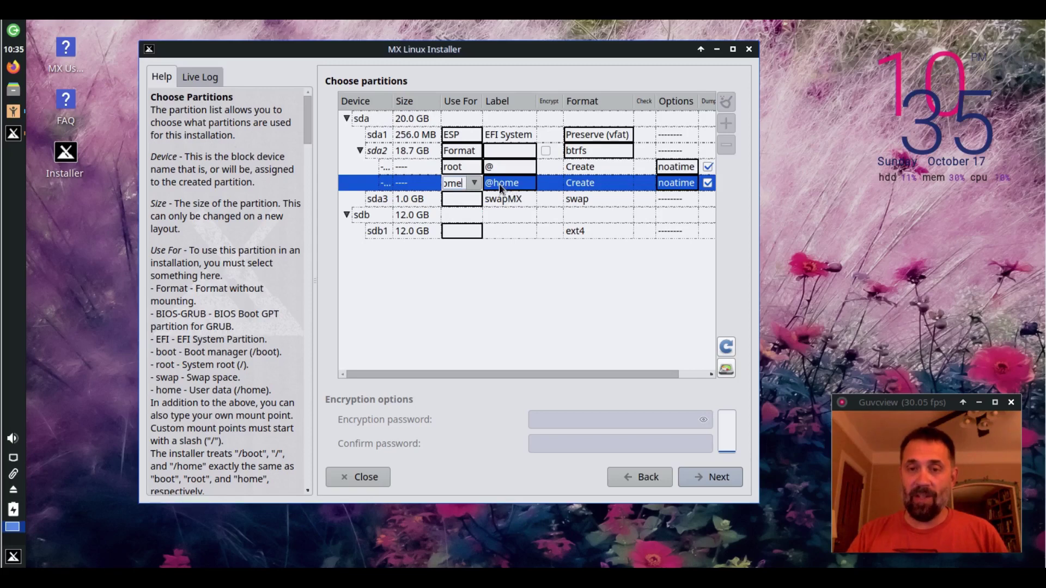
pyautogui.click(407, 173)
pyautogui.click(409, 180)
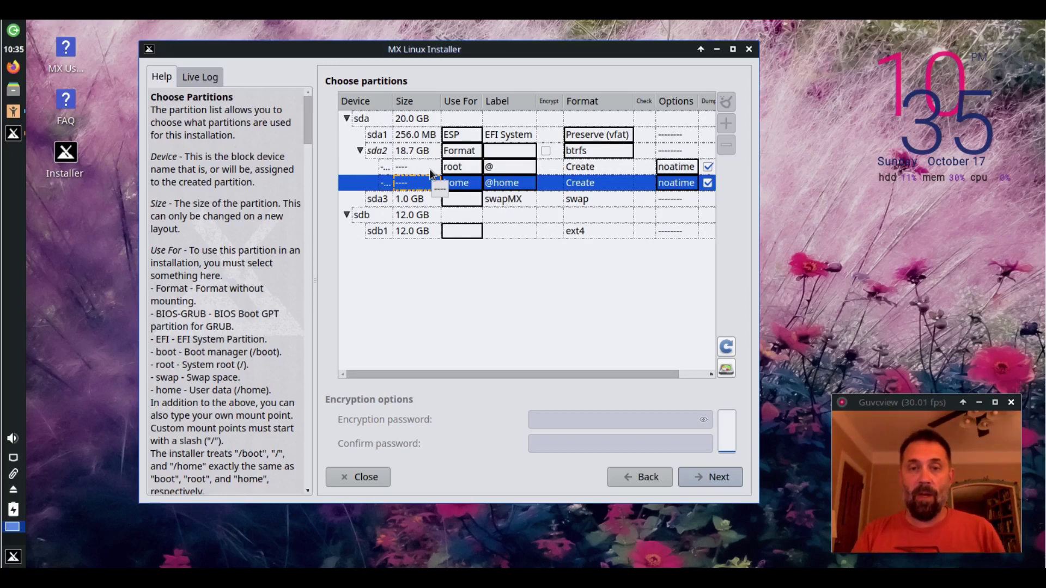
pyautogui.click(469, 201)
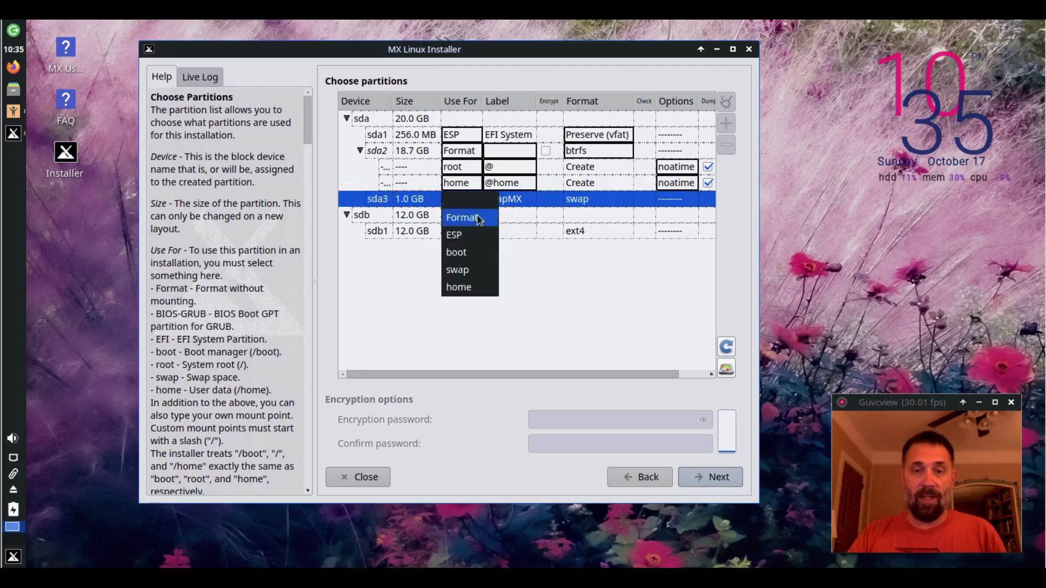
# Step: Set sda3's Use For to swap, keeping its existing swapMX format
pyautogui.click(470, 271)
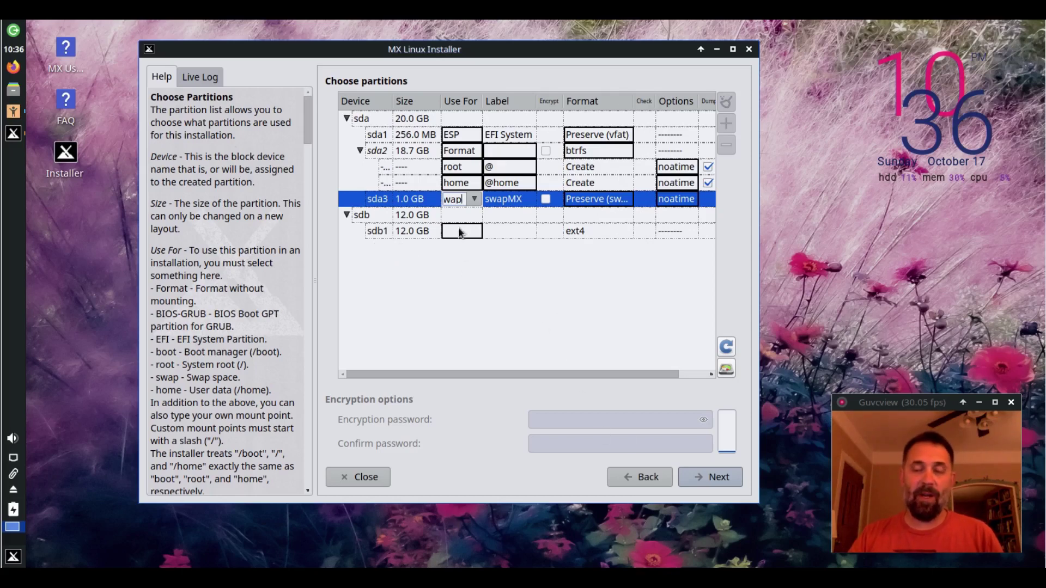
# Step: Review the sda1 ESP, sda2 btrfs and sda3 swap actions, then confirm to start installing
pyautogui.click(711, 482)
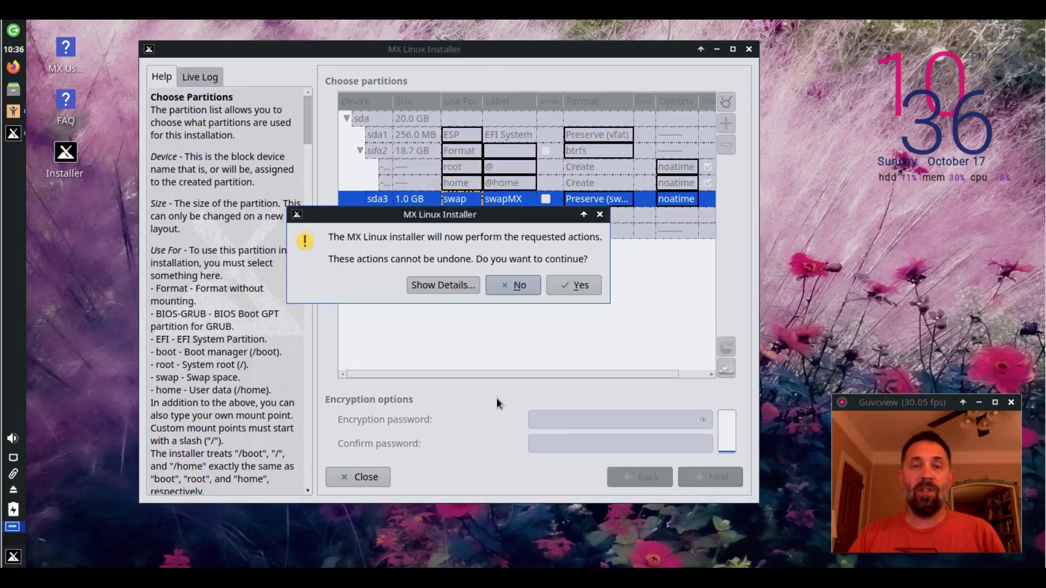
pyautogui.click(449, 285)
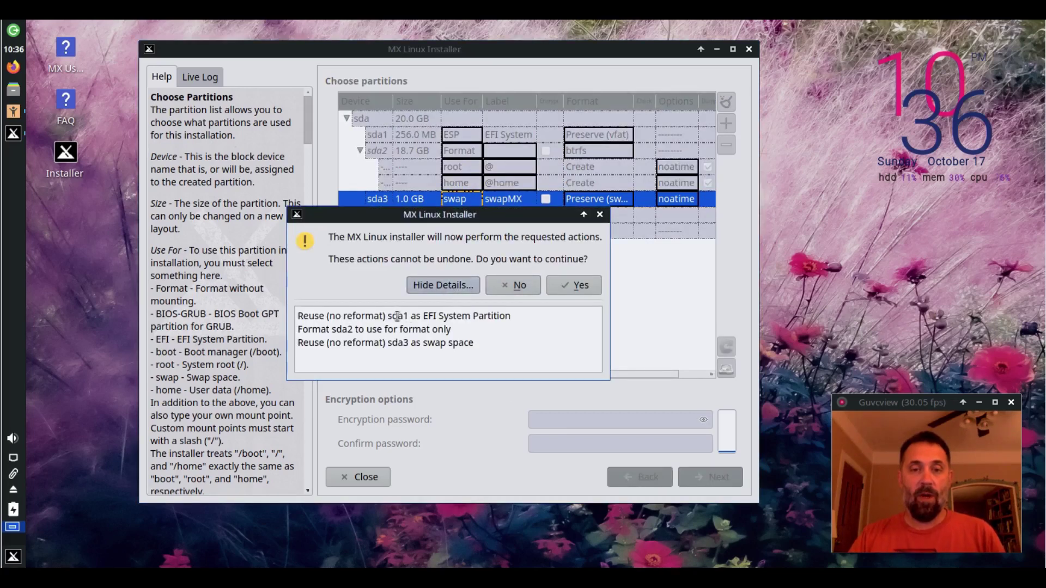
pyautogui.moveTo(387, 316); pyautogui.dragTo(505, 320)
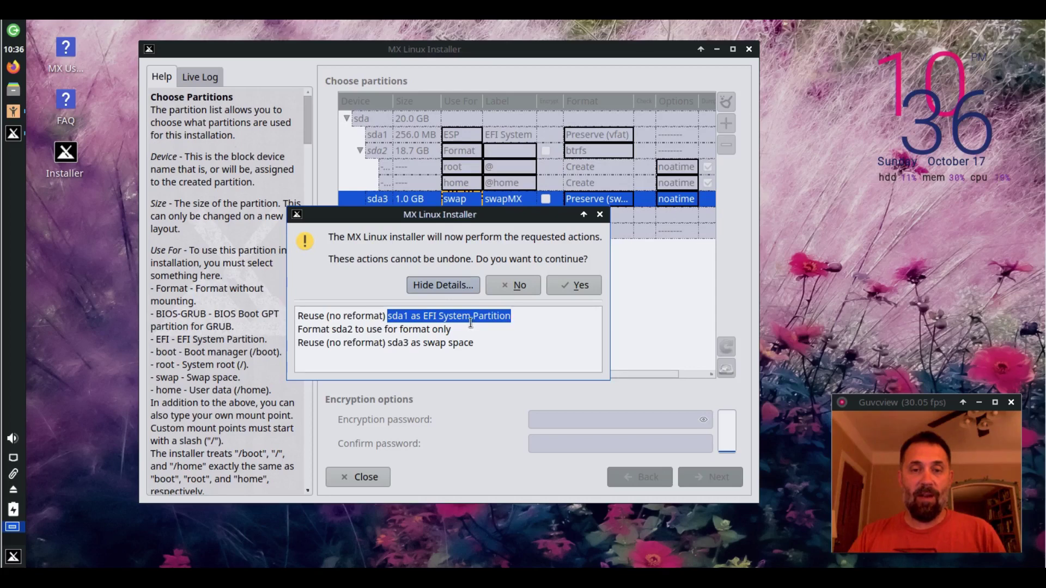
pyautogui.moveTo(308, 329); pyautogui.dragTo(481, 335)
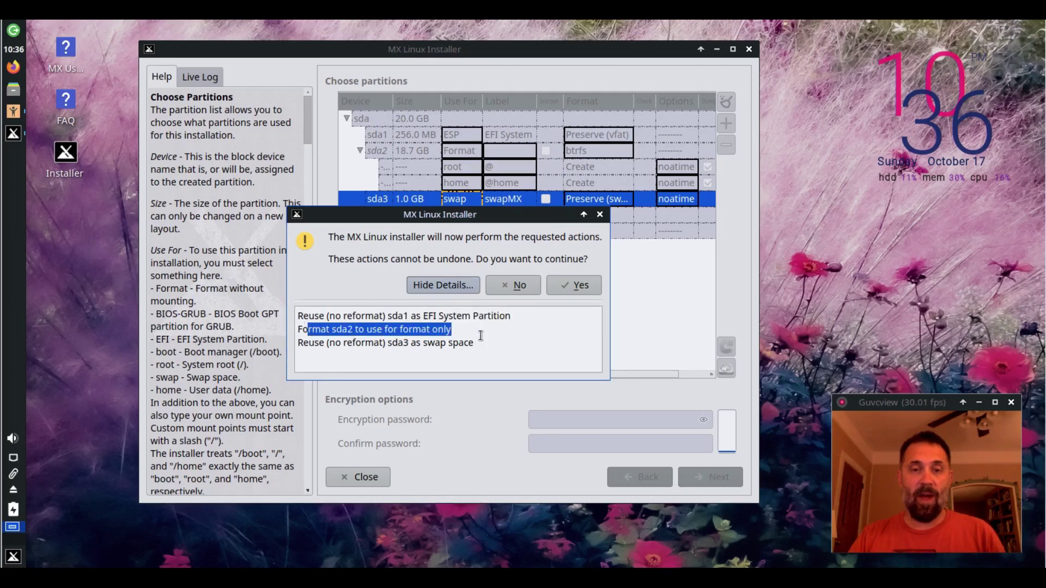
pyautogui.moveTo(302, 343); pyautogui.dragTo(541, 347)
pyautogui.click(479, 330)
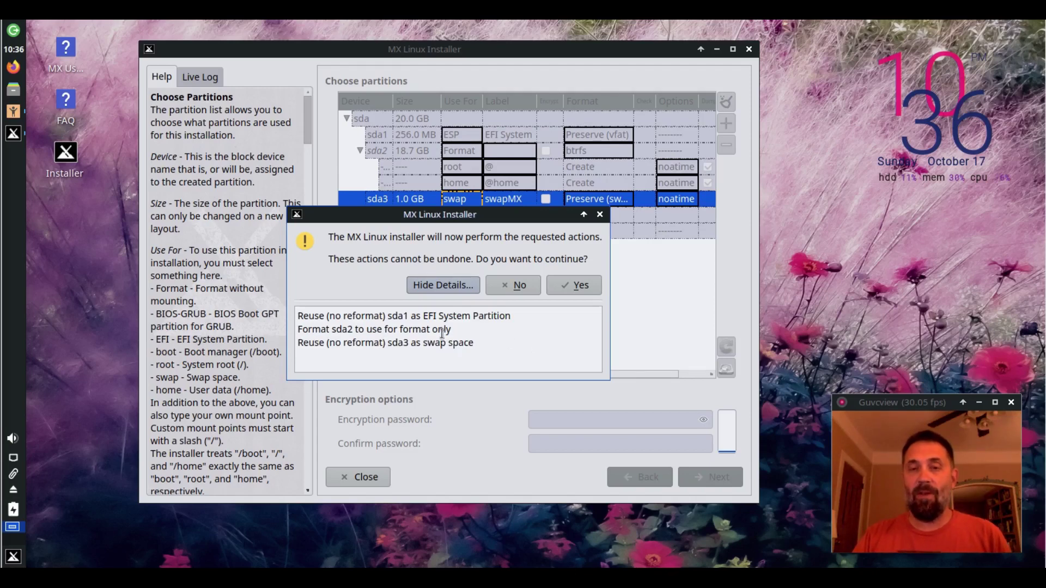
pyautogui.click(566, 288)
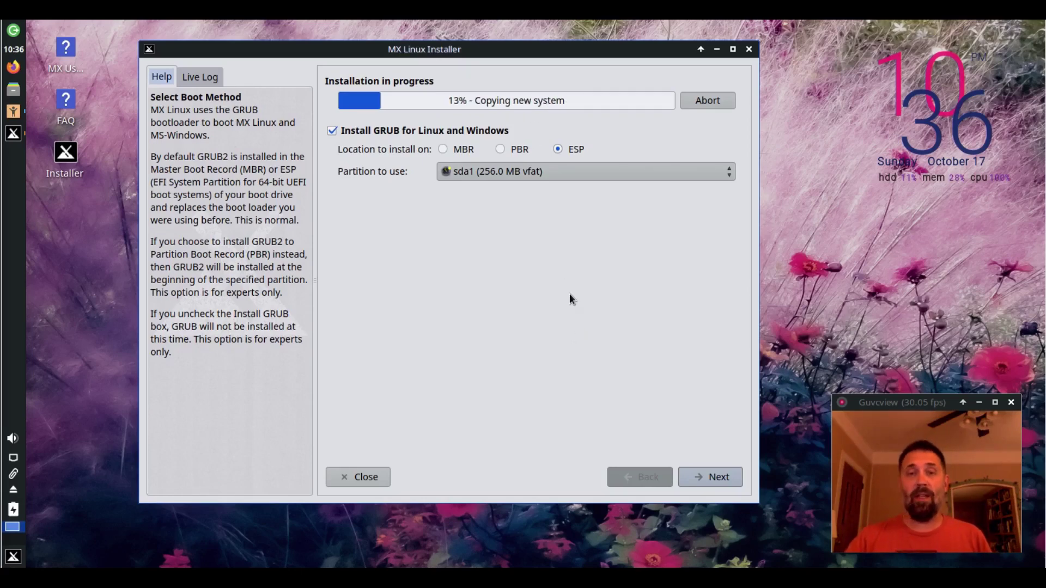
# Step: Keep GRUB installing to the ESP on sda1 and continue to Computer Network Names
pyautogui.click(478, 171)
pyautogui.click(479, 170)
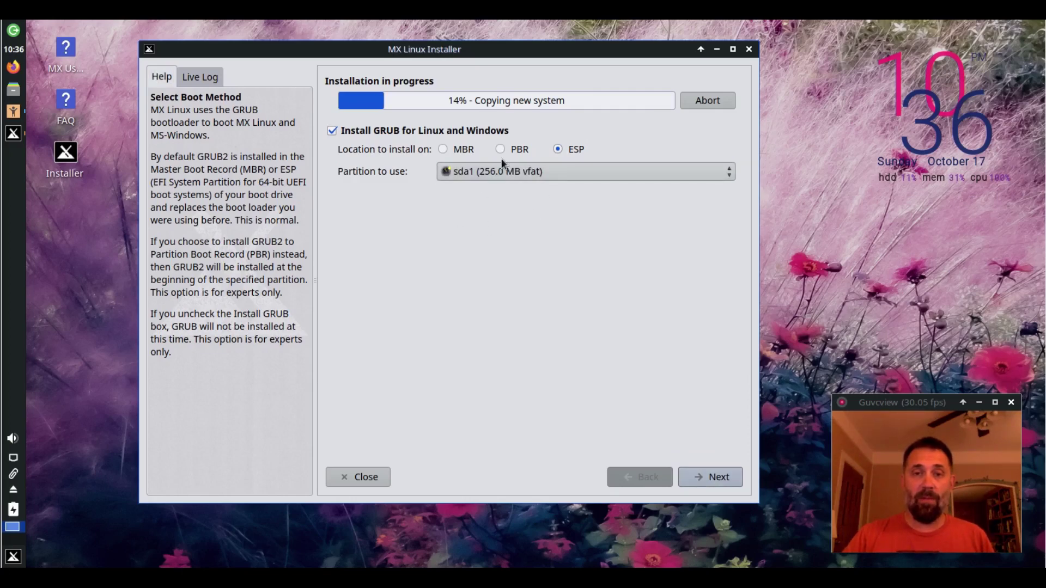
pyautogui.click(714, 474)
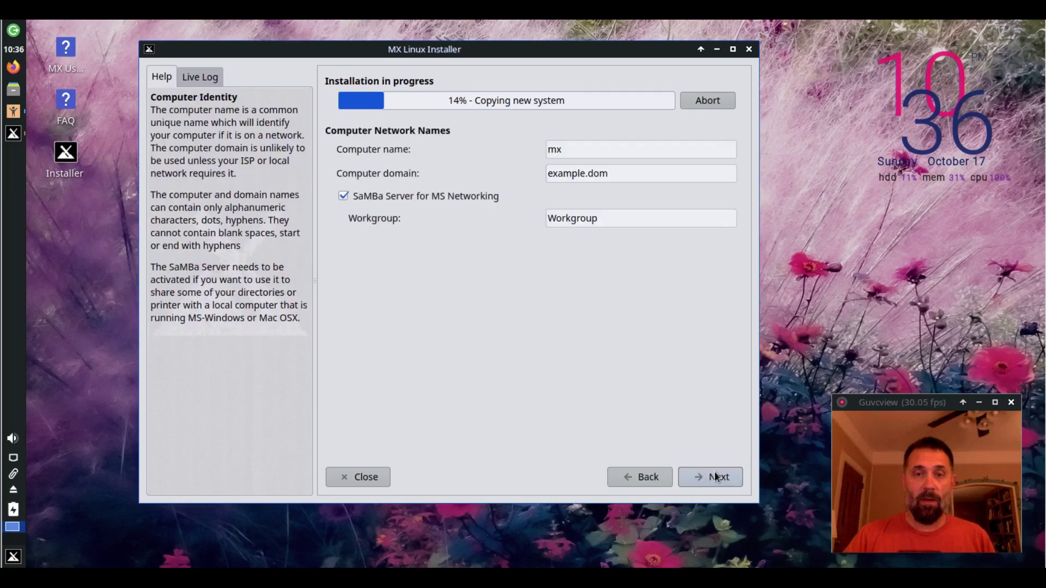
# Step: Disable the SaMBa server and accept the default locale and timezone settings
pyautogui.click(372, 196)
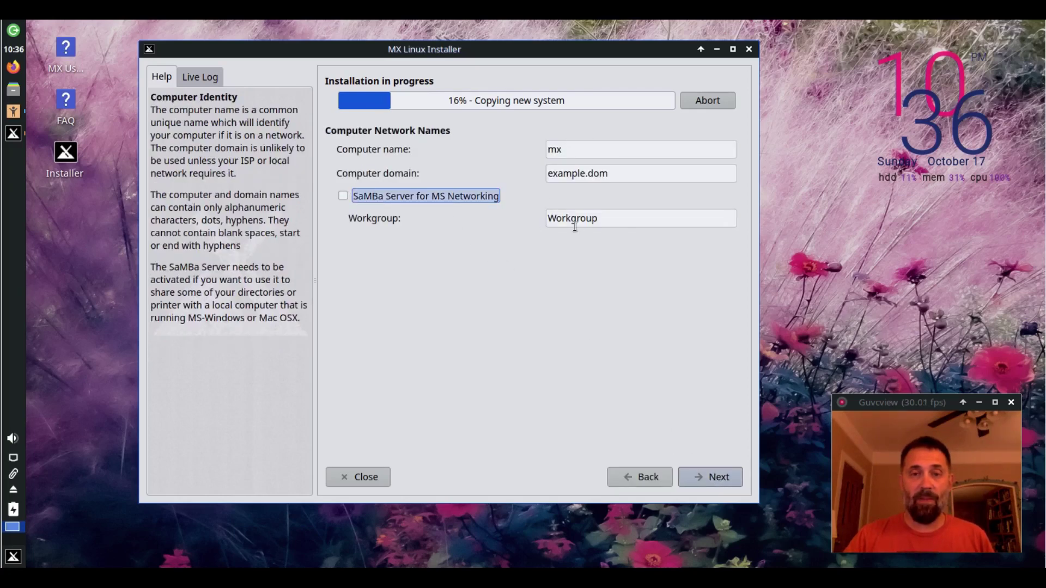
pyautogui.click(713, 478)
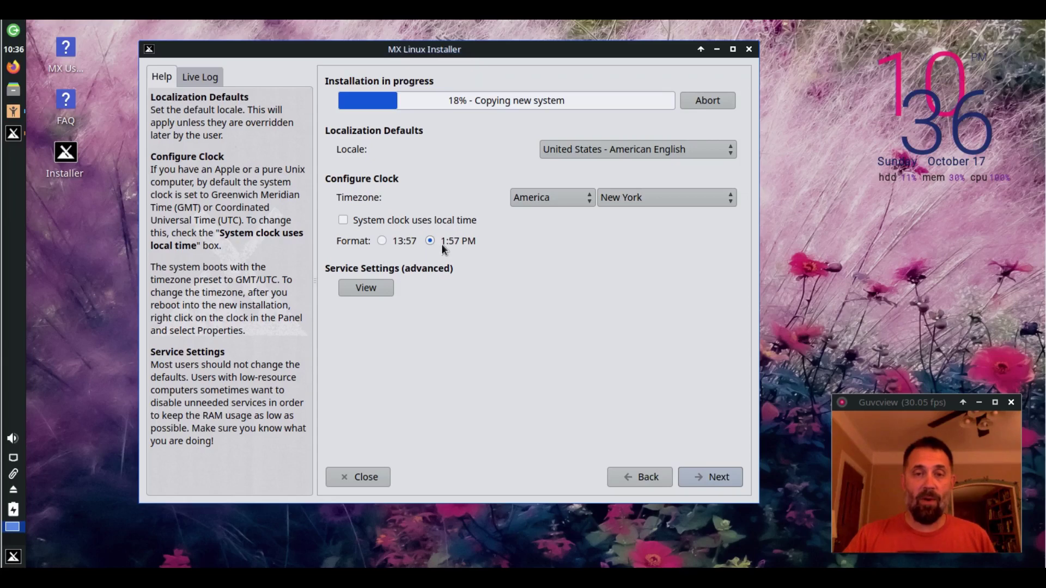
pyautogui.click(706, 476)
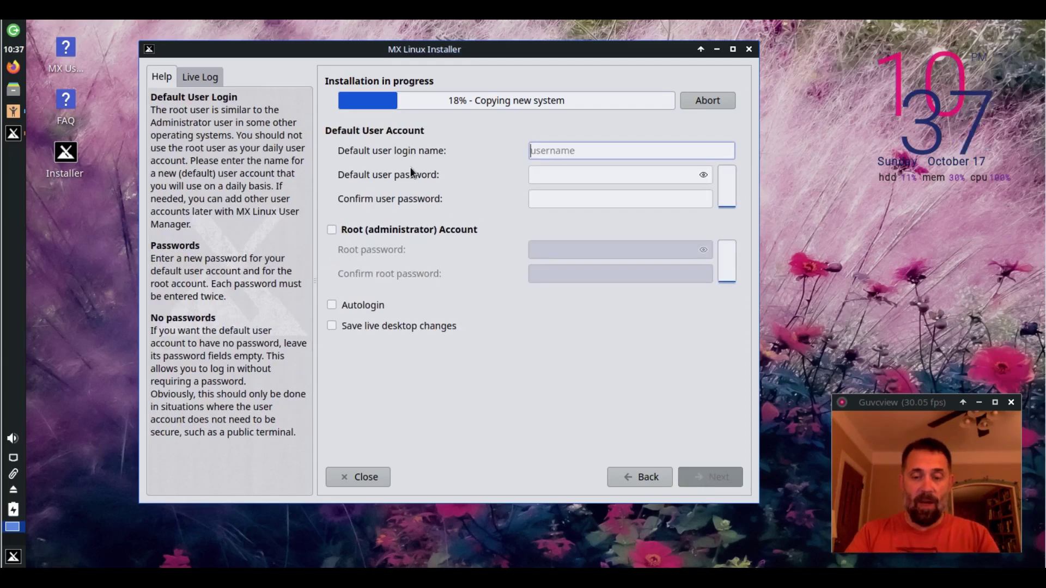
# Step: Enter the default user's login name, set and confirm the password, and enable Autologin
pyautogui.write('dolphin')
pyautogui.press('Tab')
pyautogui.write('••••')
pyautogui.press('Tab')
pyautogui.write('••••')
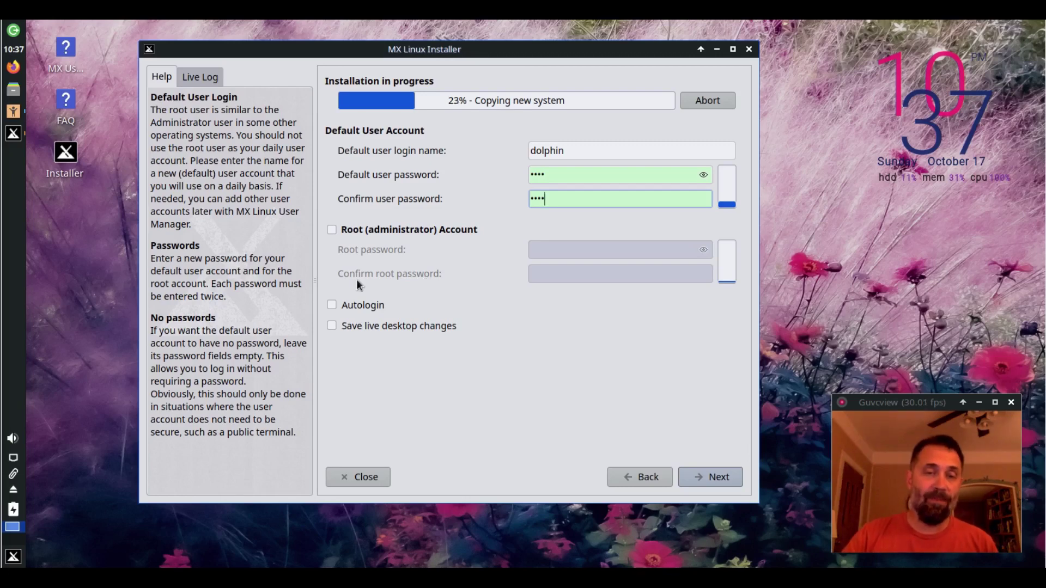
pyautogui.click(363, 305)
pyautogui.click(720, 477)
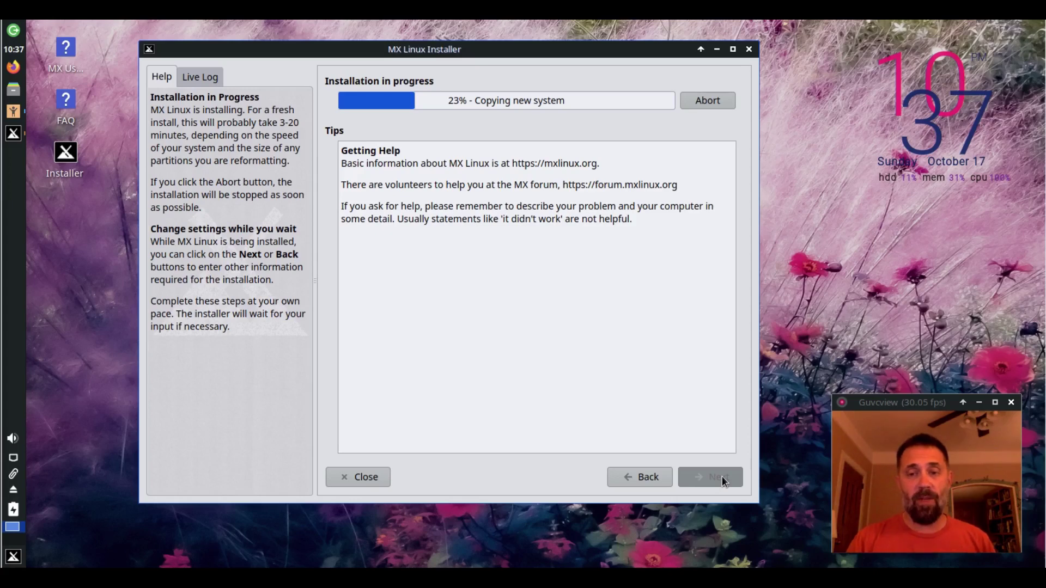
# Step: Finish the completed installation with auto-reboot left enabled
pyautogui.rightClick(12, 446)
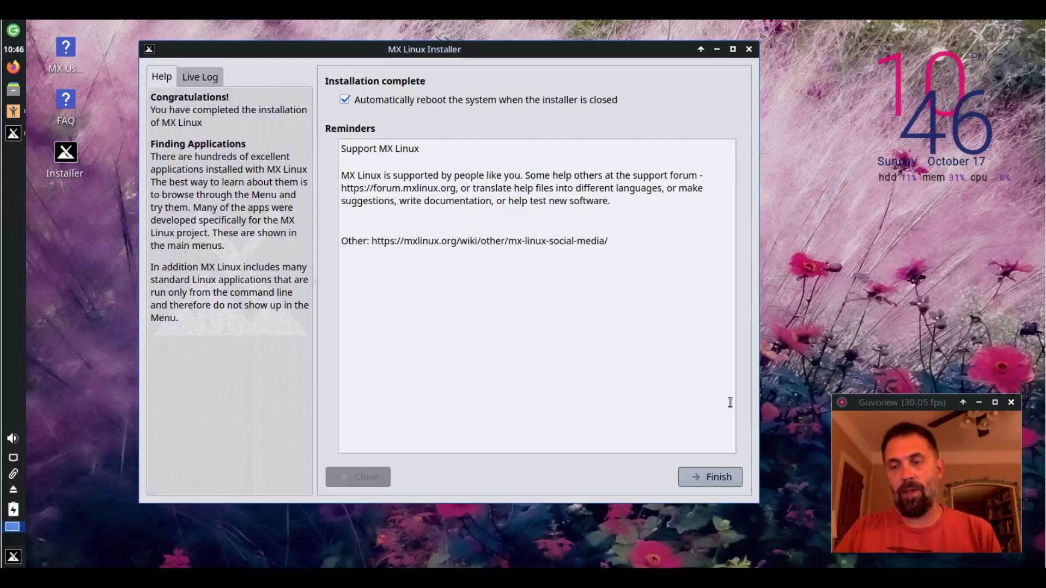
pyautogui.click(723, 476)
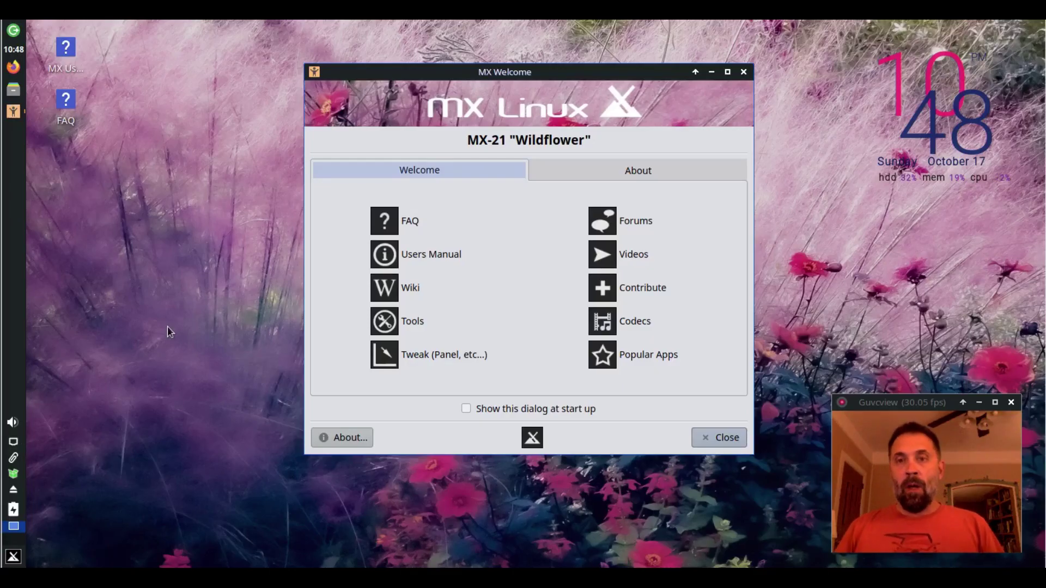
# Step: Close MX Welcome, launch Timeshift via a 'time' search, and authenticate with the administrator password
pyautogui.click(702, 439)
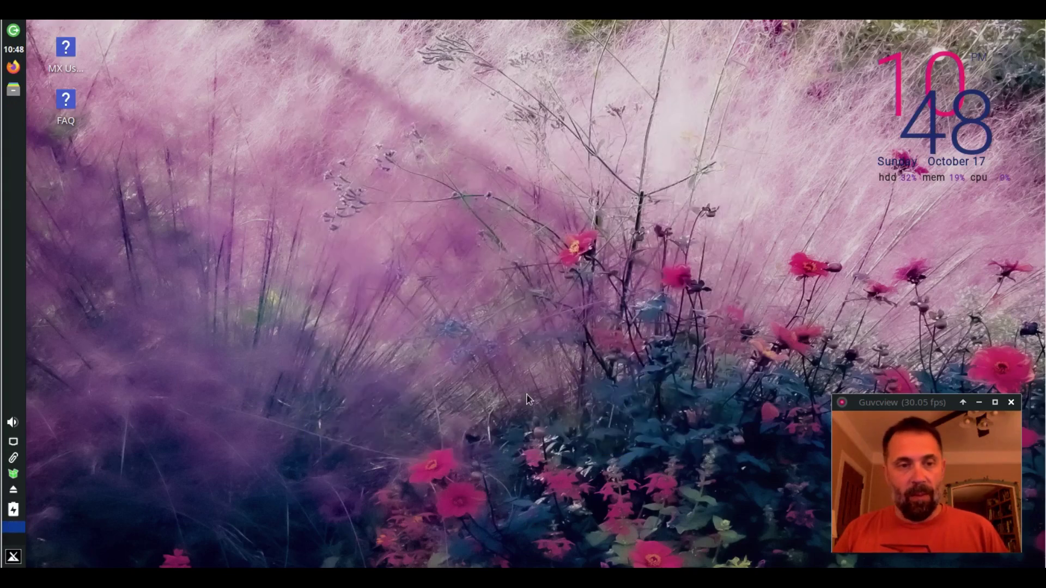
pyautogui.click(14, 556)
pyautogui.write('time')
pyautogui.press('Return')
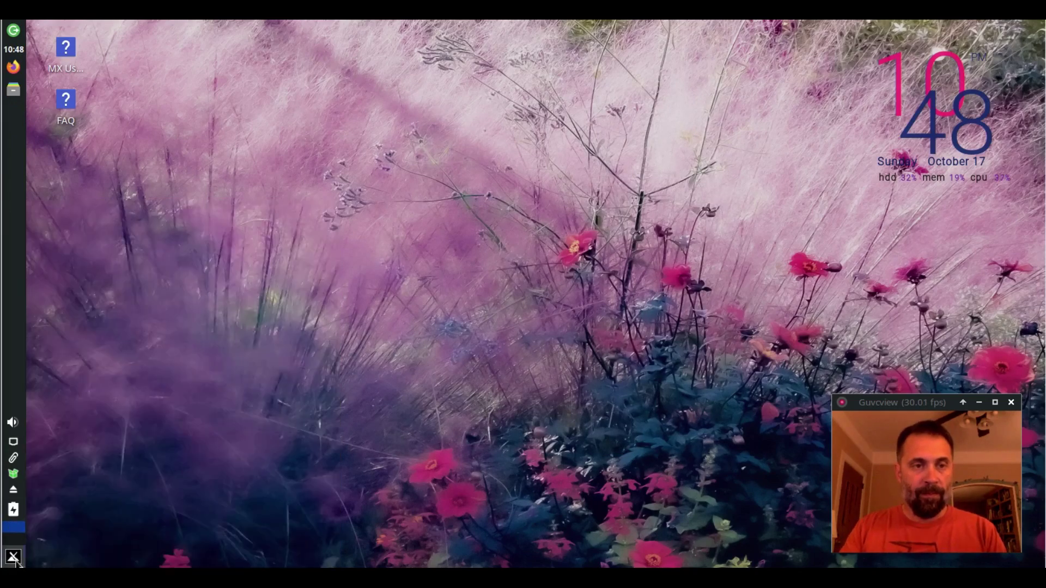
pyautogui.write('****')
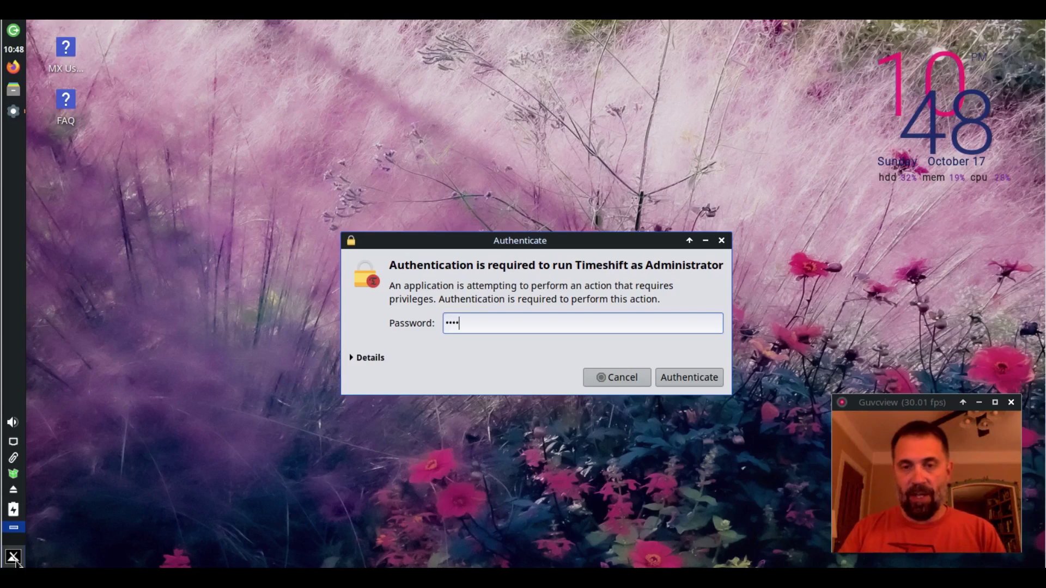
pyautogui.press('Return')
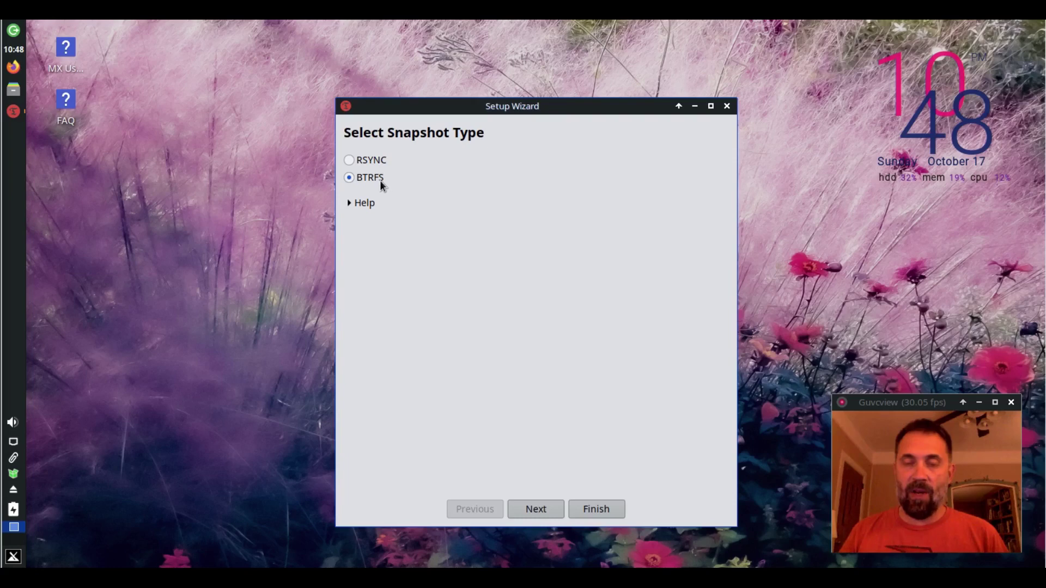
# Step: Show the BTRFS snapshot help, keep sda2 as the snapshot location, and reach Select Snapshot Levels
pyautogui.click(350, 203)
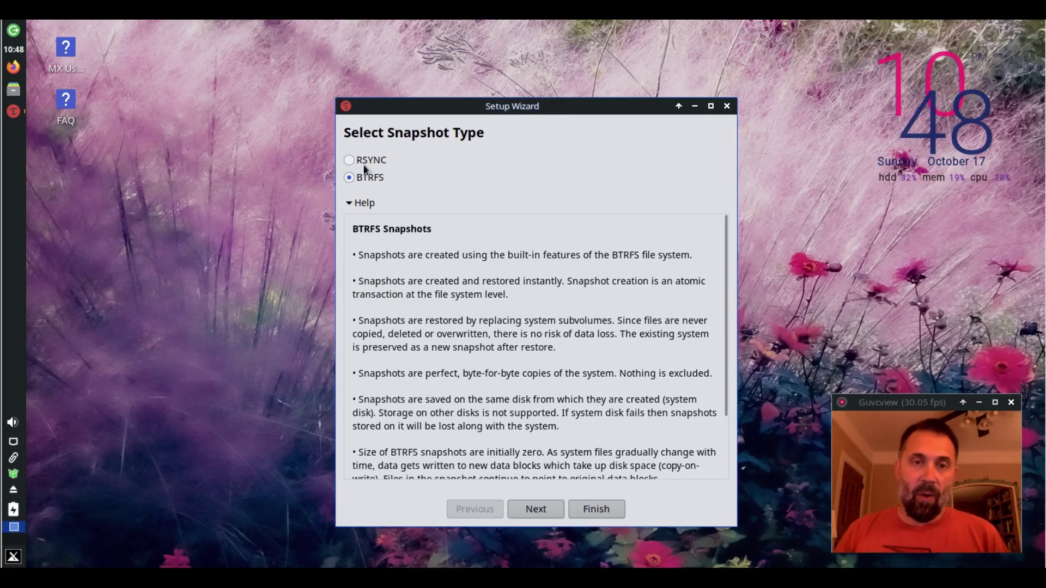
pyautogui.click(534, 512)
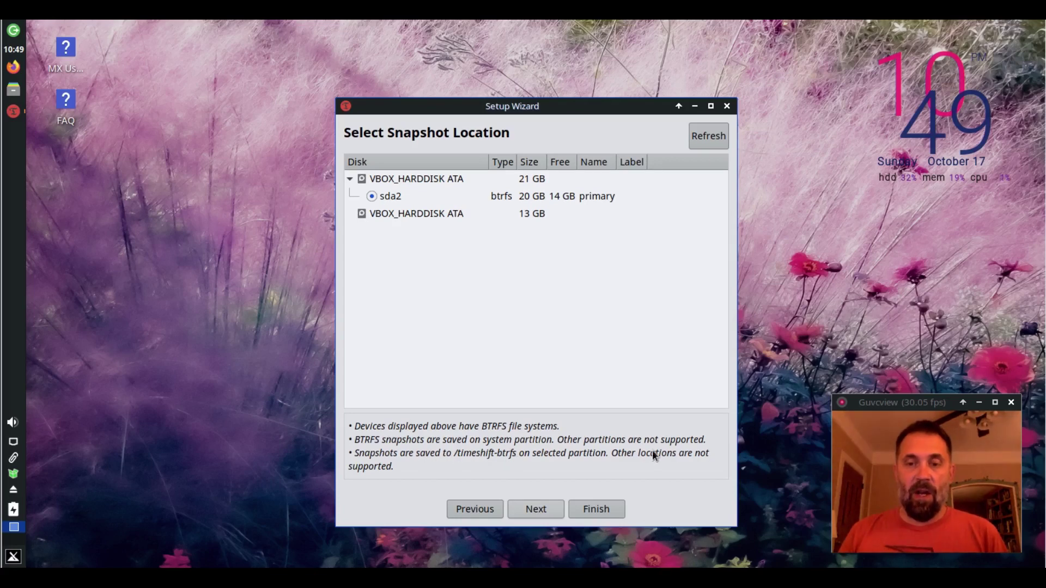
pyautogui.click(536, 508)
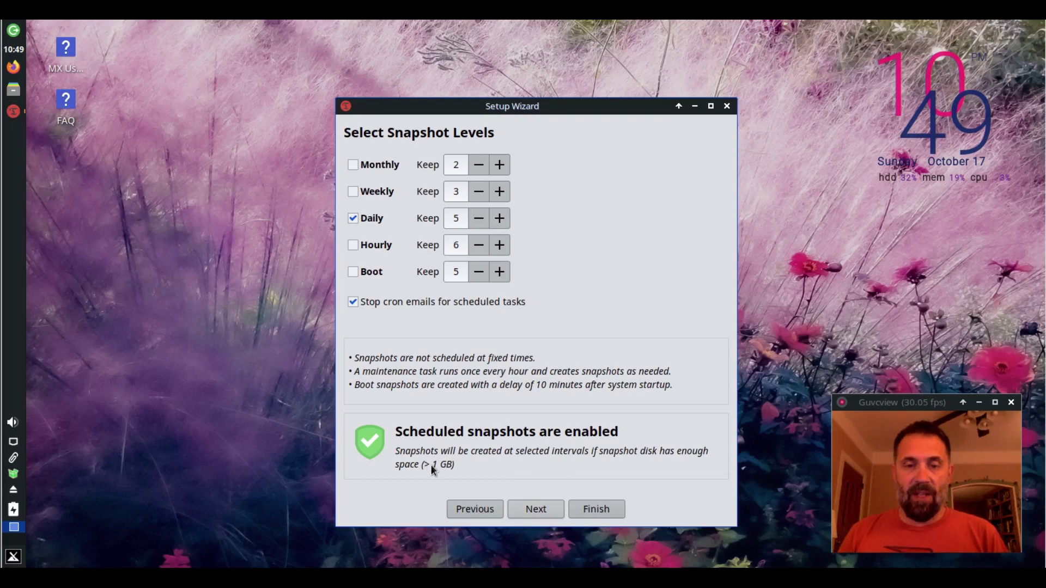
pyautogui.click(535, 508)
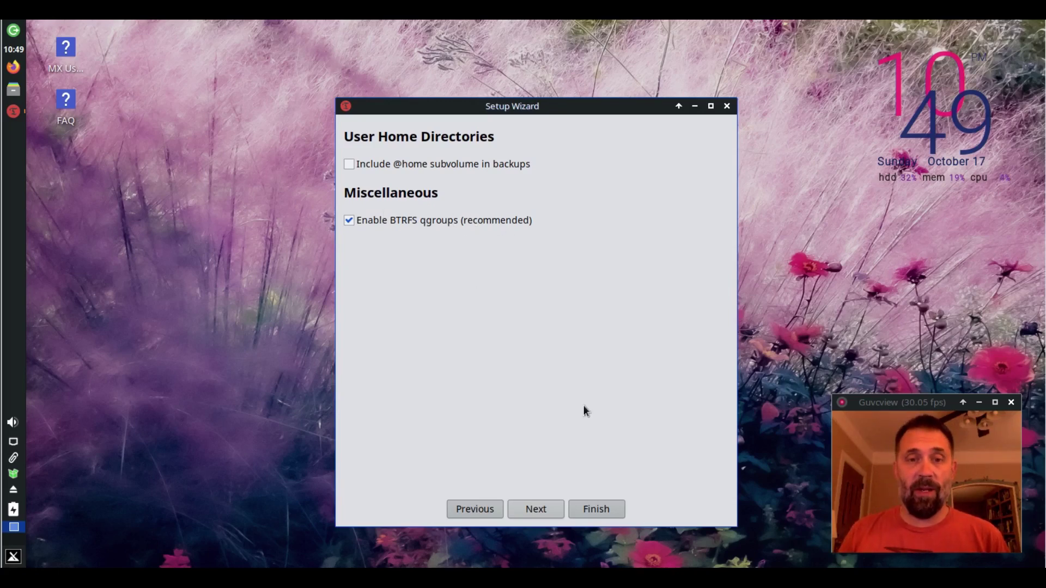
pyautogui.click(540, 507)
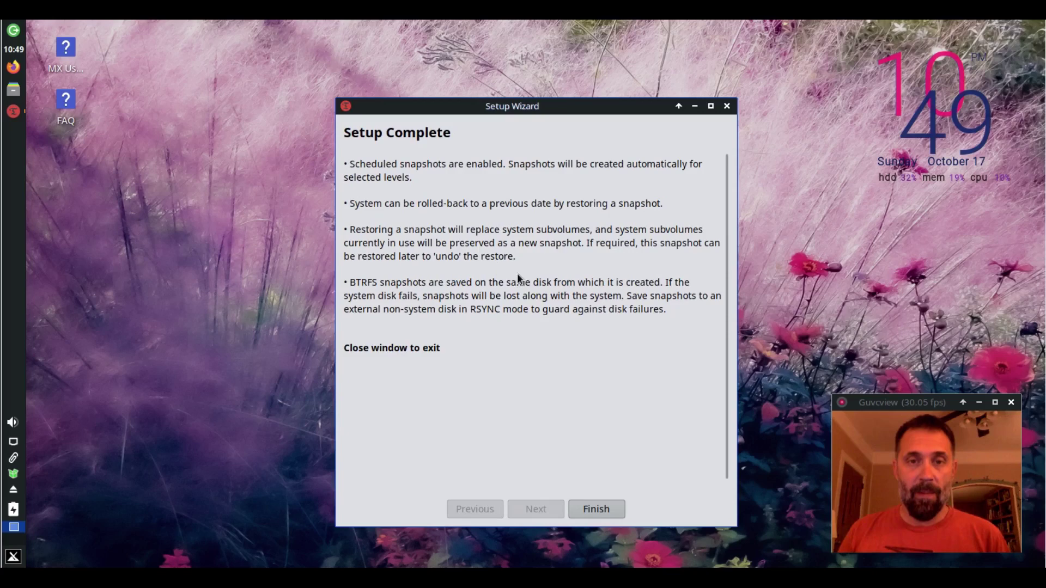
pyautogui.click(594, 509)
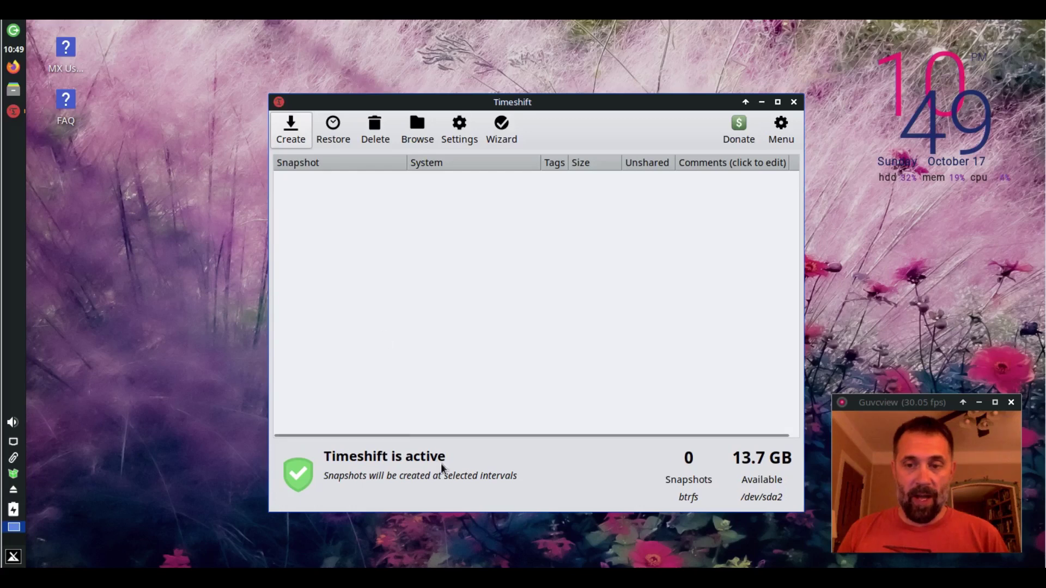
pyautogui.click(300, 136)
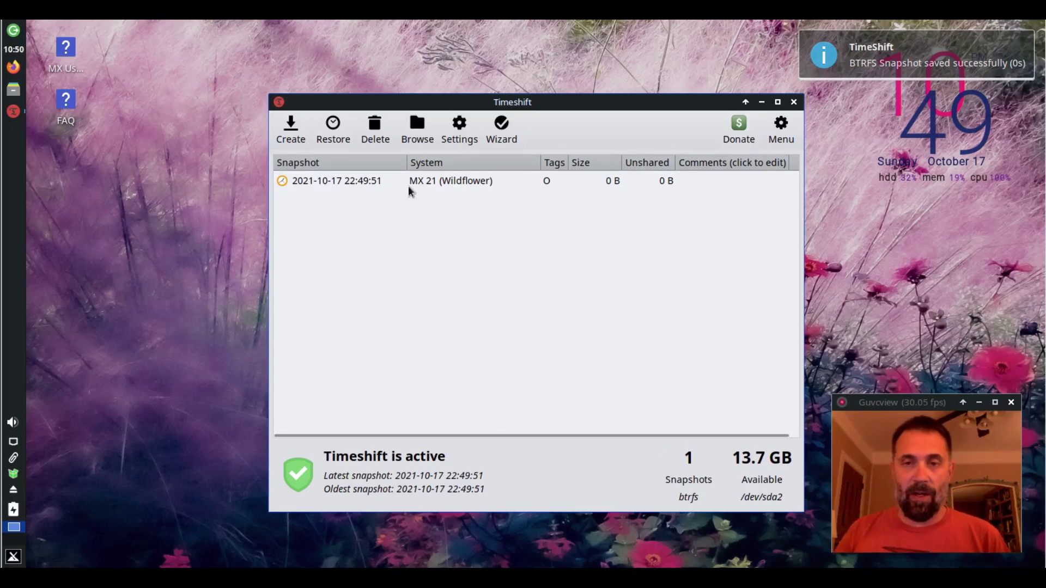
pyautogui.click(357, 184)
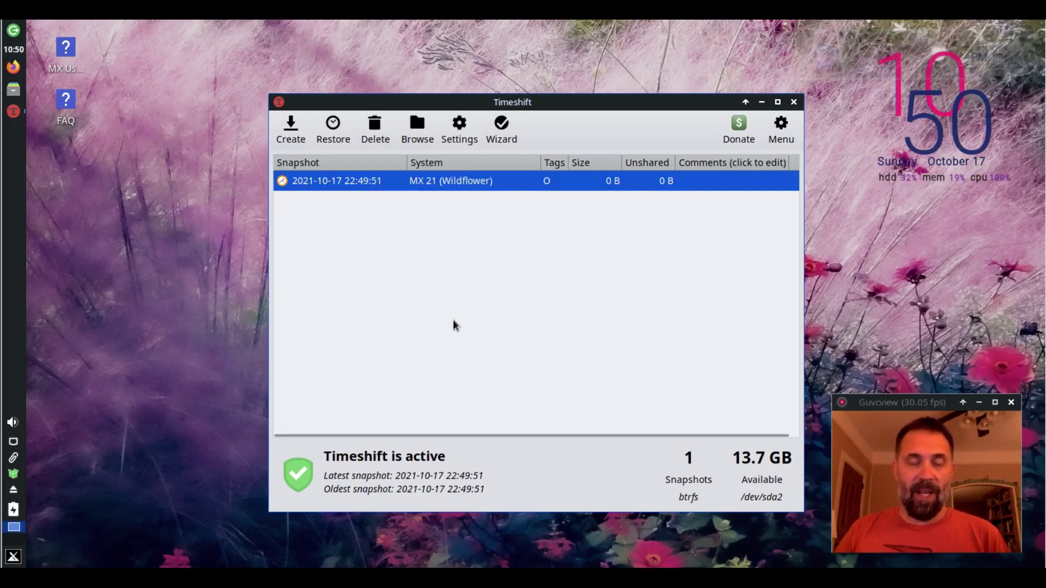
pyautogui.rightClick(344, 184)
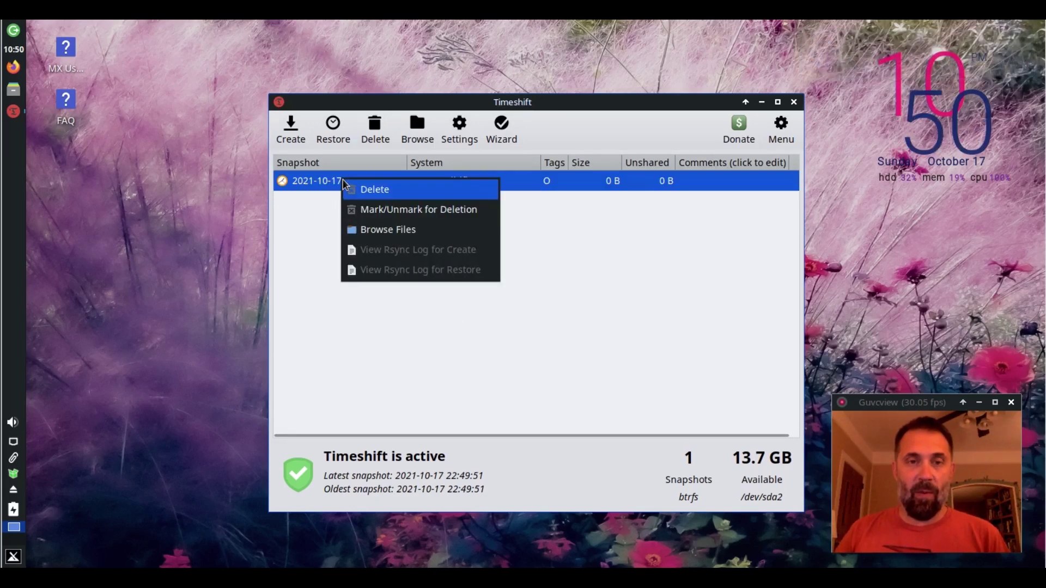
pyautogui.click(334, 131)
pyautogui.click(334, 128)
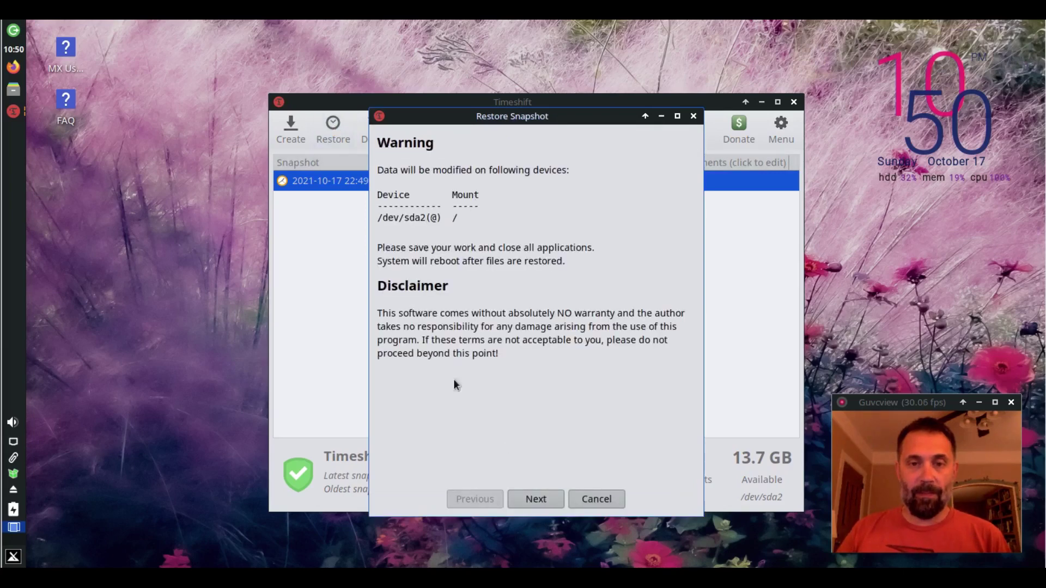
# Step: Confirm restoring the 22:49:51 snapshot to /dev/sda2 and close the Restore Completed notice
pyautogui.click(546, 502)
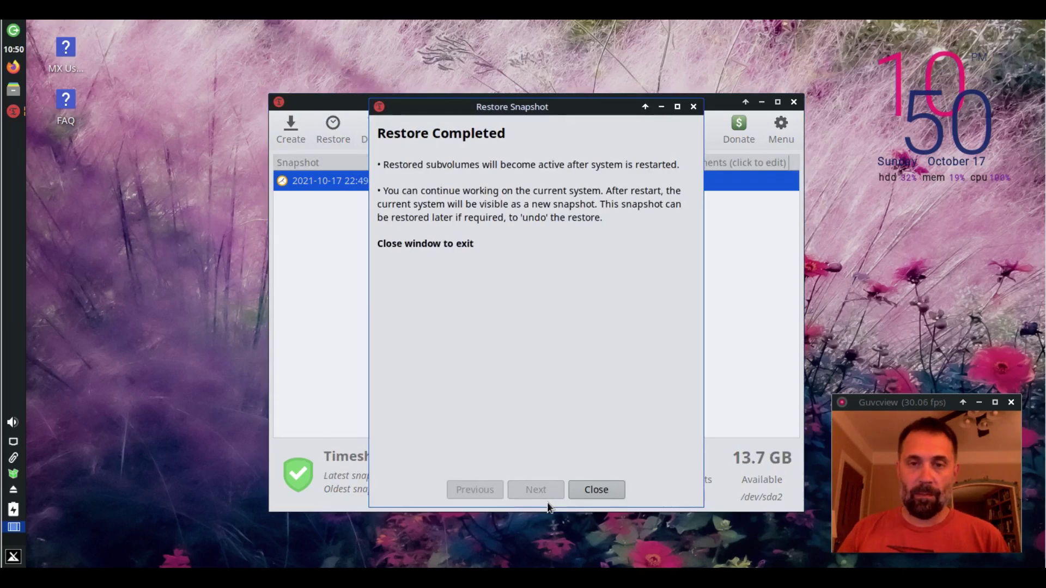
pyautogui.click(595, 491)
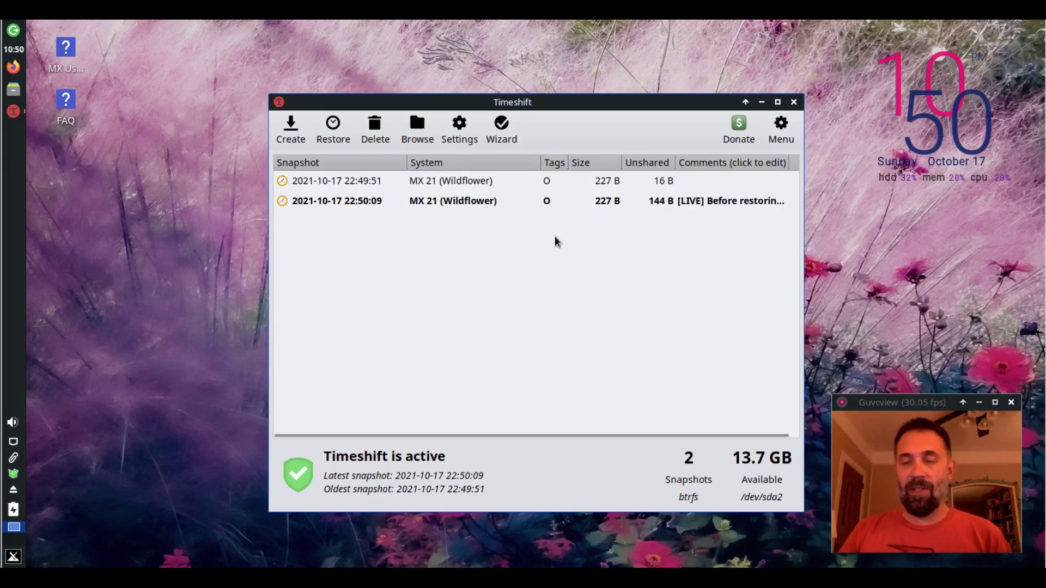
# Step: Close the Timeshift window, leaving the MX Linux desktop with no windows open
pyautogui.click(793, 103)
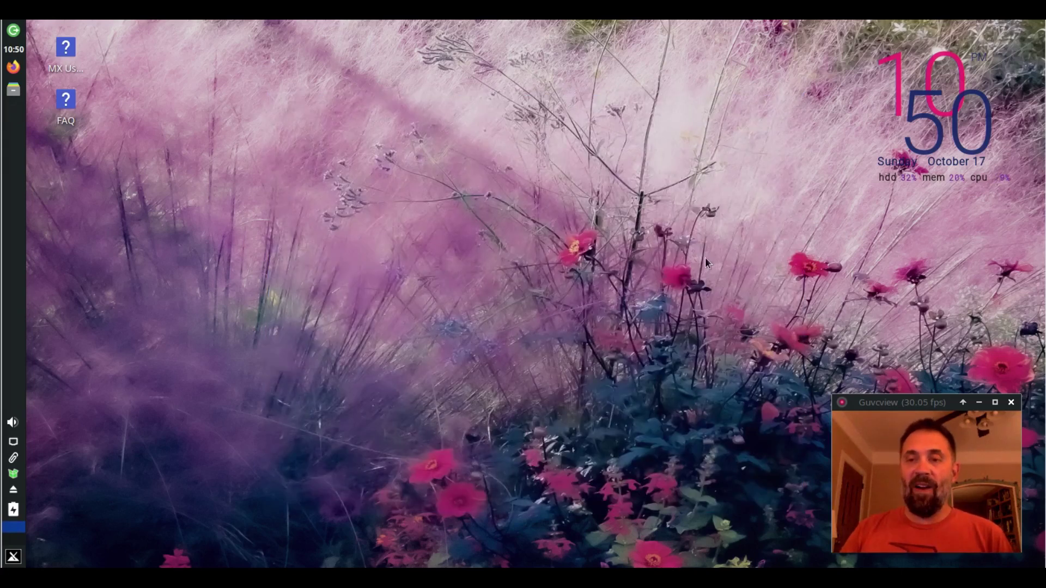